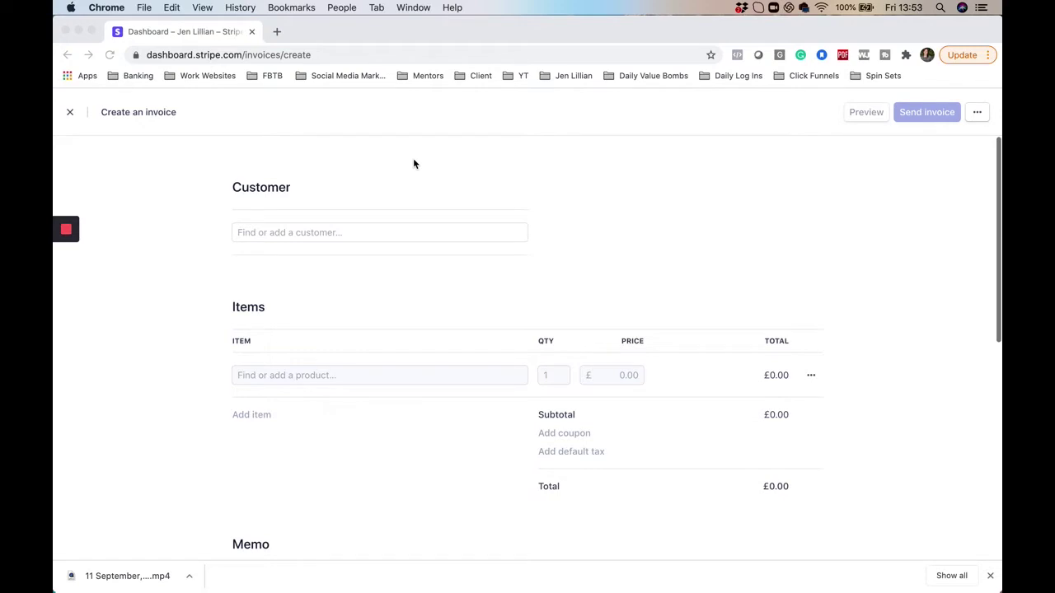
Close the unfinished invoice and go to the Customers list
left_click(67, 115)
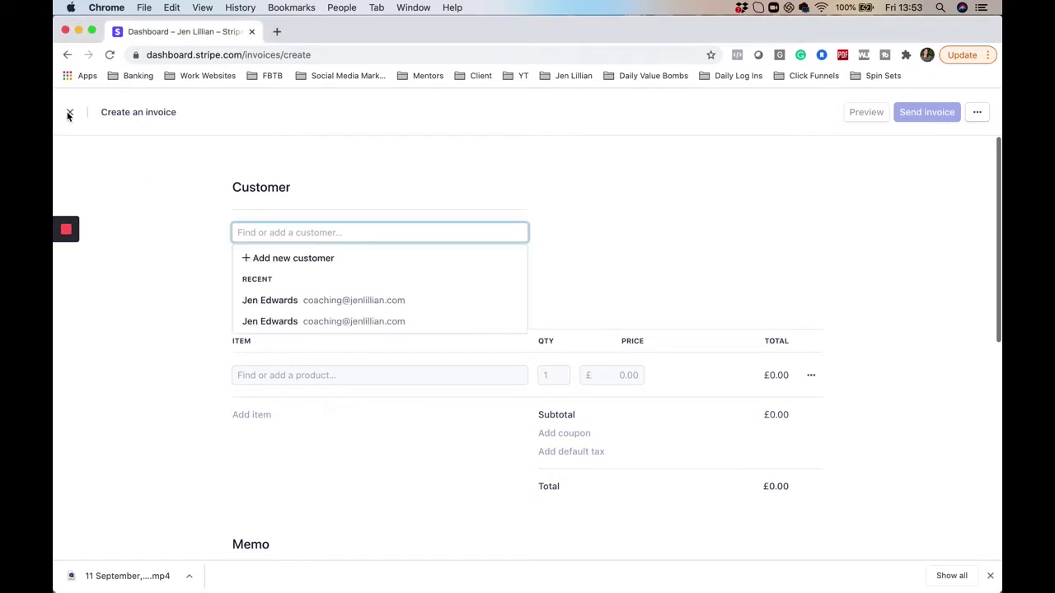
left_click(69, 113)
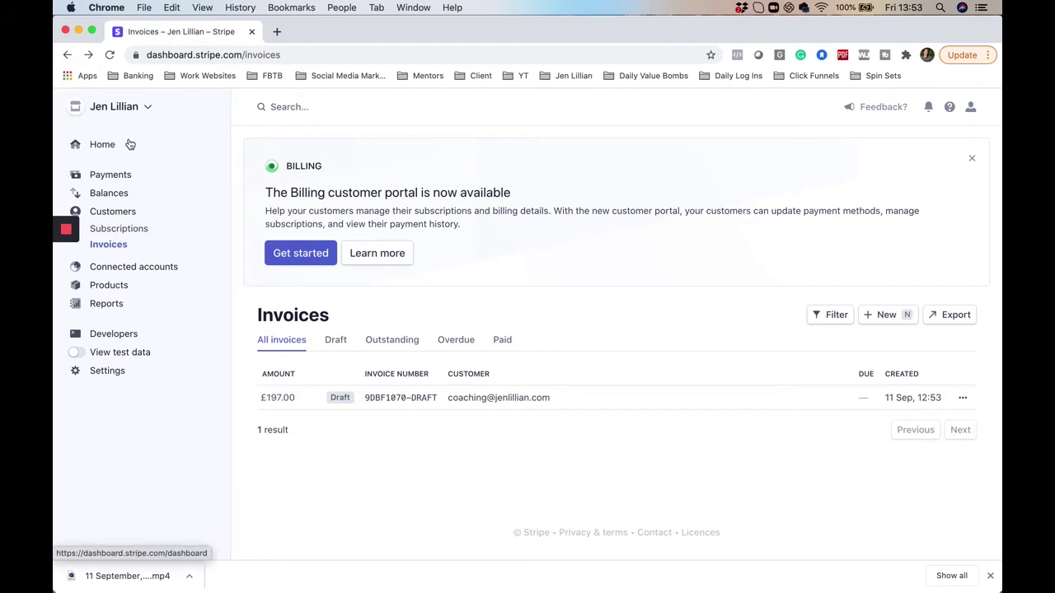
left_click(112, 214)
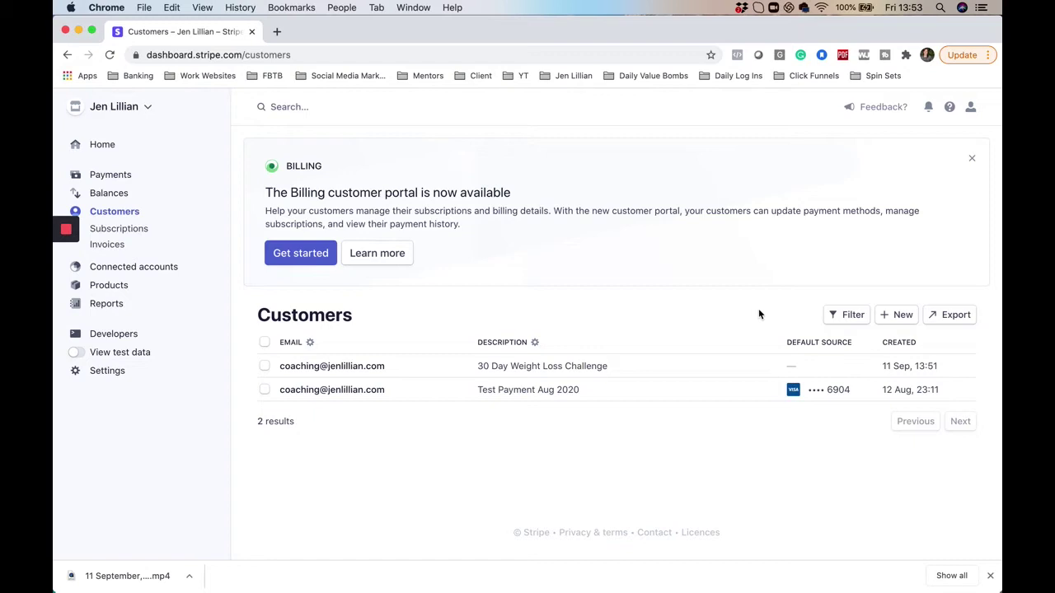
Start a new customer with the client's name and autofilled account e-mail
left_click(896, 315)
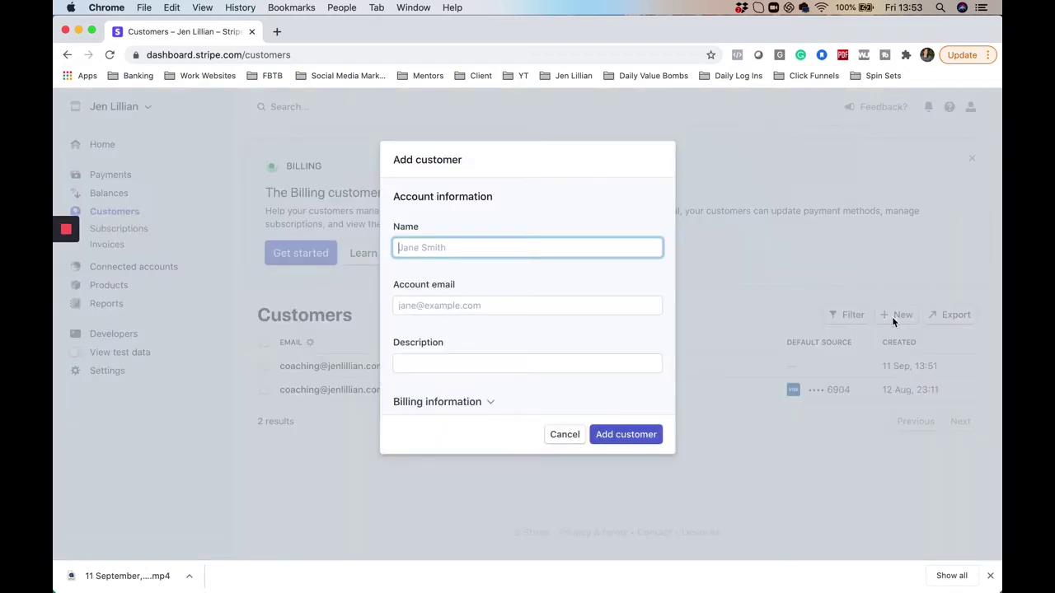
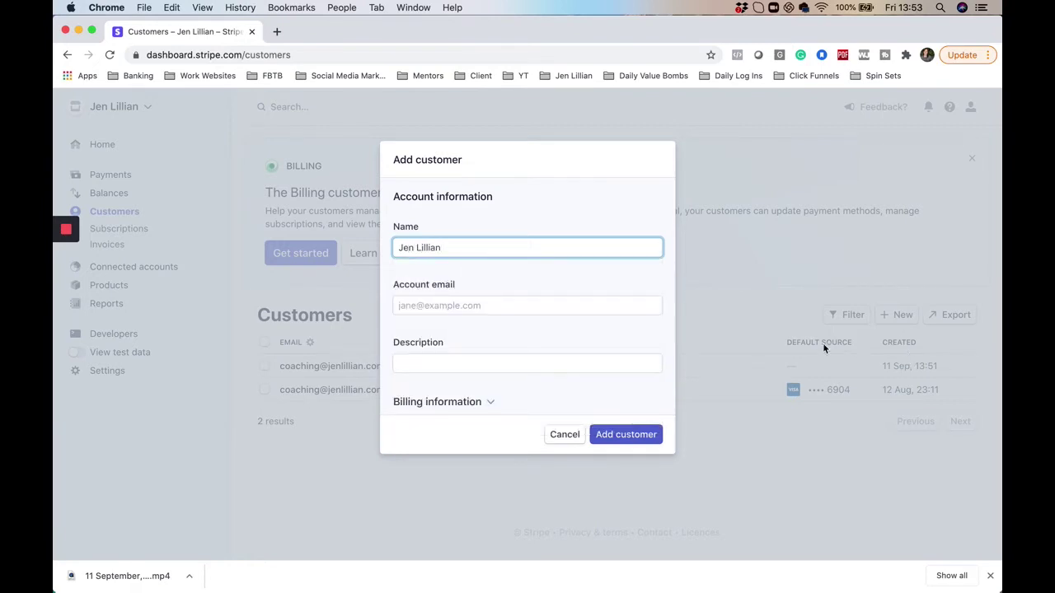
left_click(603, 306)
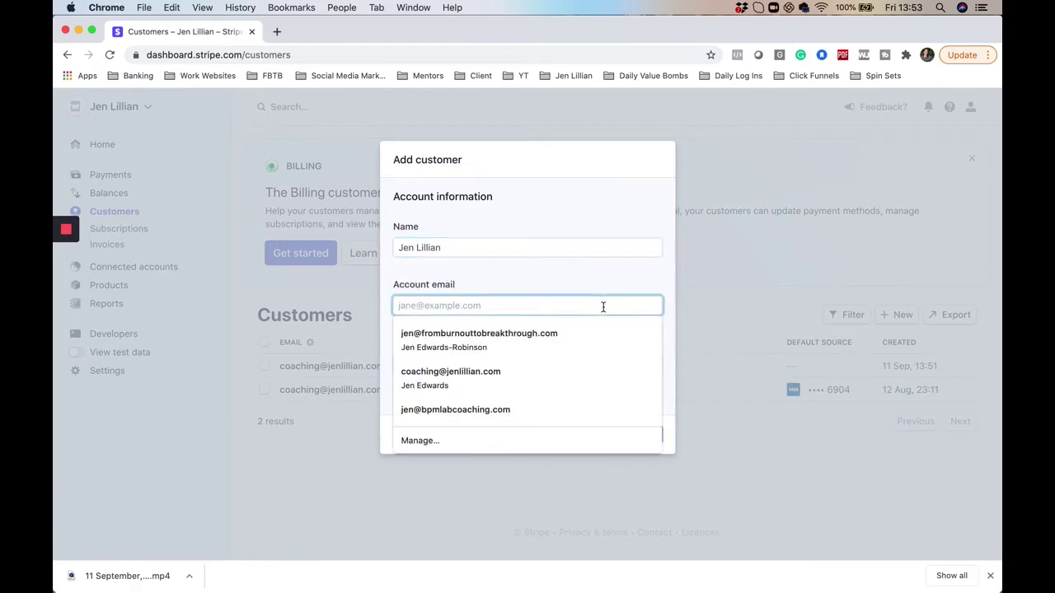
type("coa")
key("Down")
key("Return")
Describe the customer as '30 Day Weight Loss Challenge' and save them
left_click(530, 360)
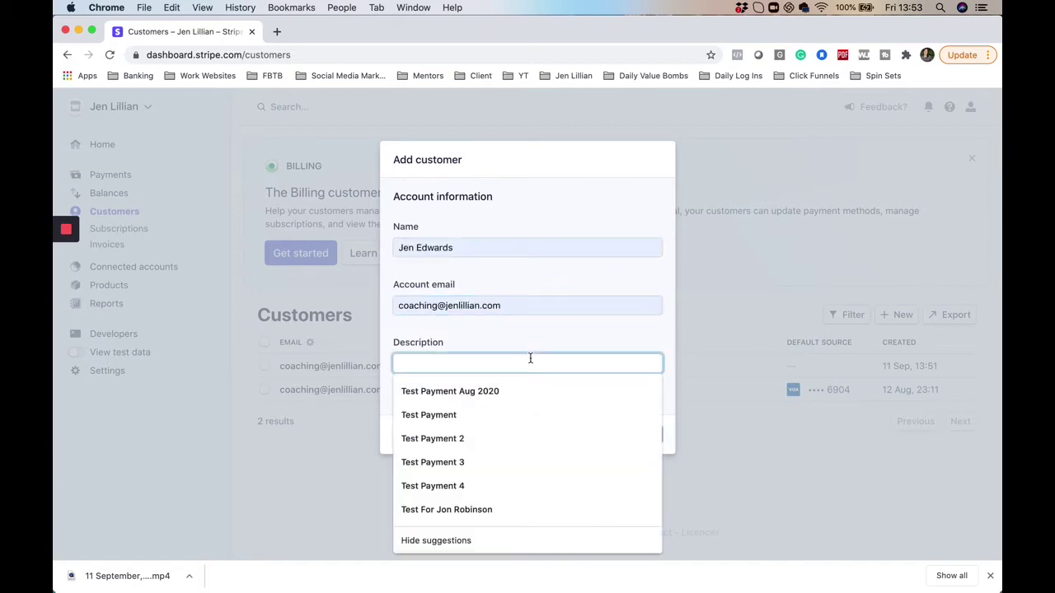
type("30 Day Weight Loss Challenge")
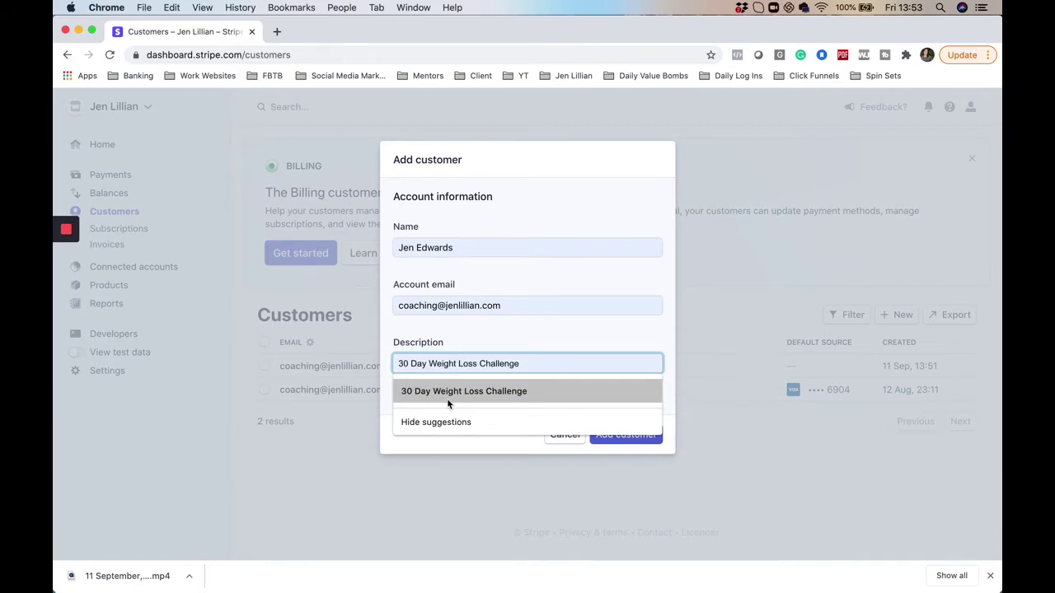
left_click(448, 401)
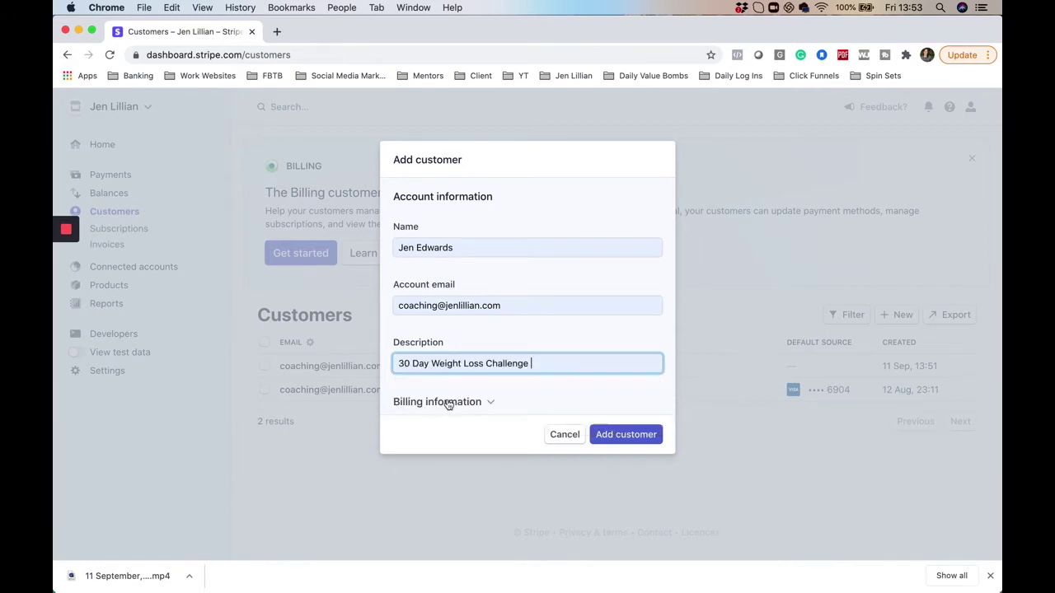
left_click(616, 437)
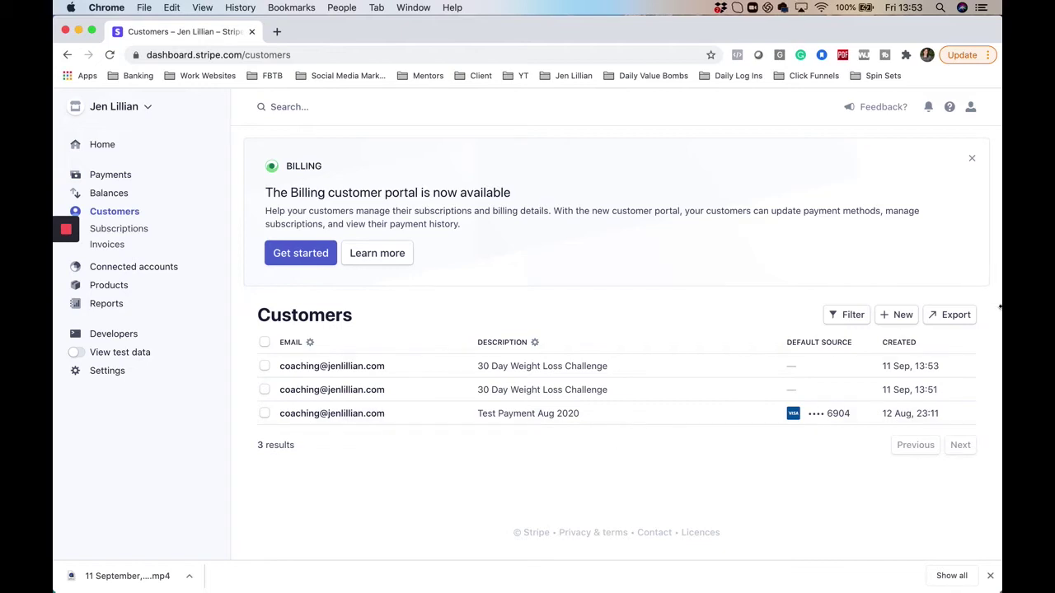
left_click(898, 316)
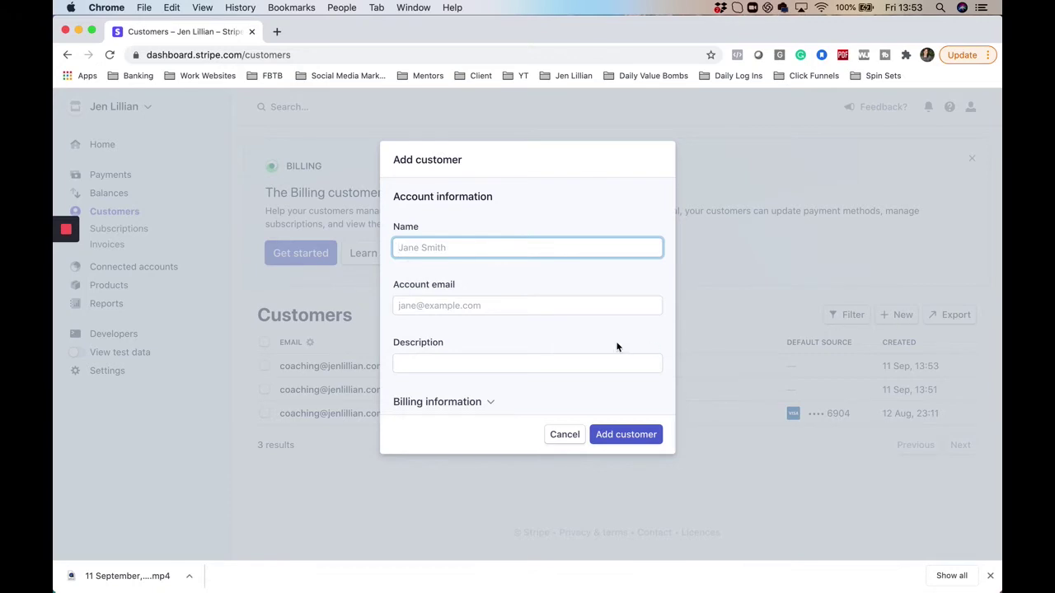
Cancel the extra customer form and start a new invoice from the Invoices list
left_click(570, 434)
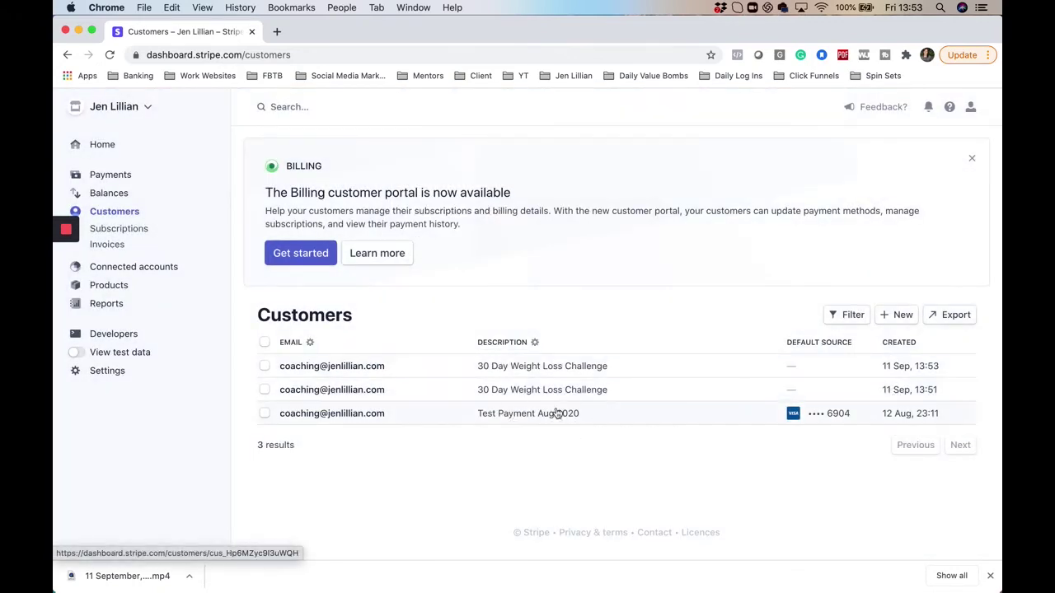
left_click(110, 247)
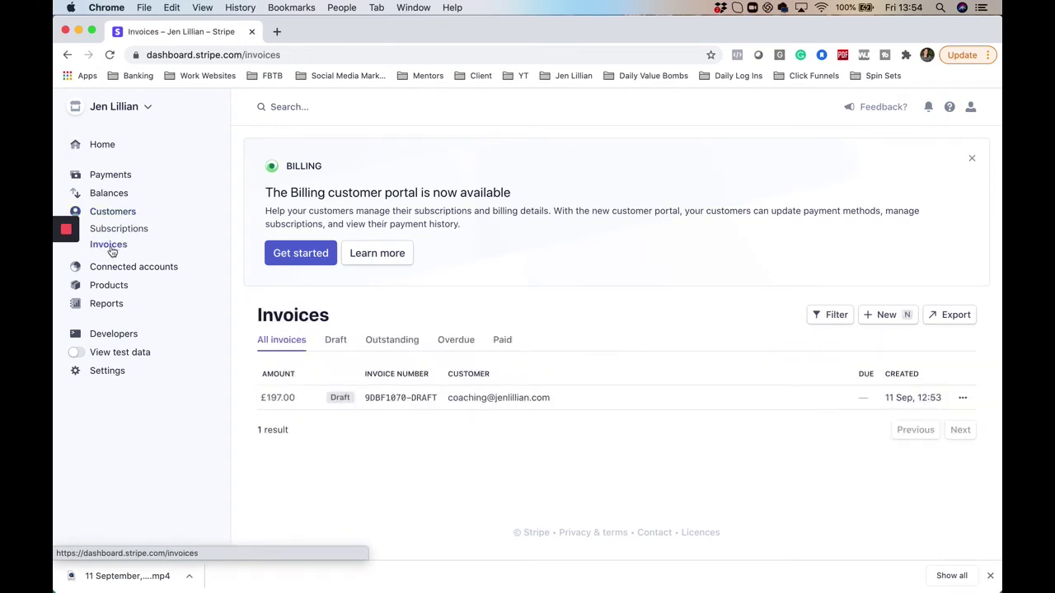
left_click(885, 318)
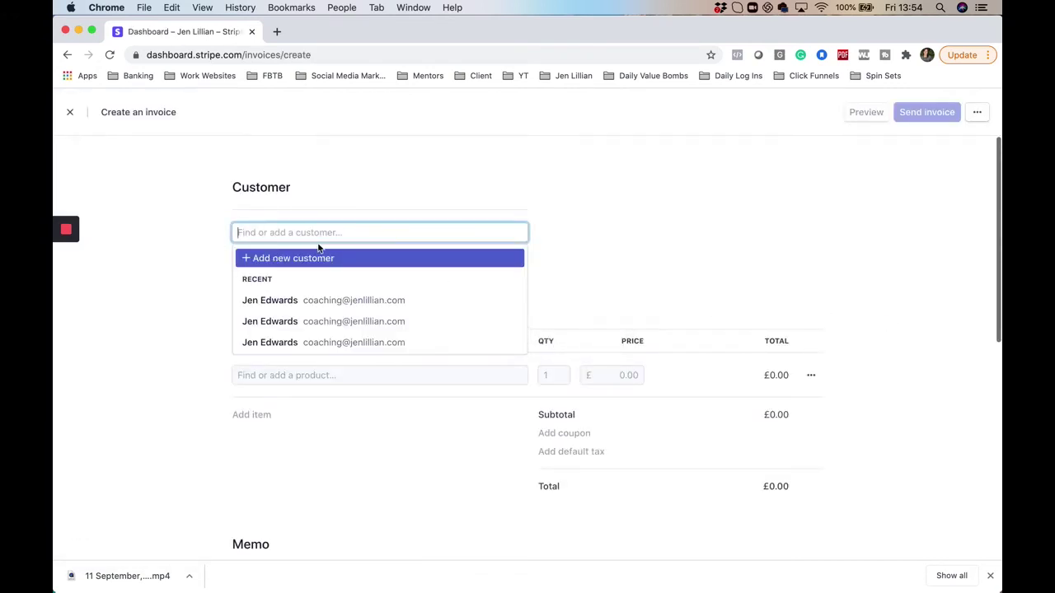
Set the client as customer and add '30 Day Weight Loss Challenge' as a one-off item
left_click(300, 300)
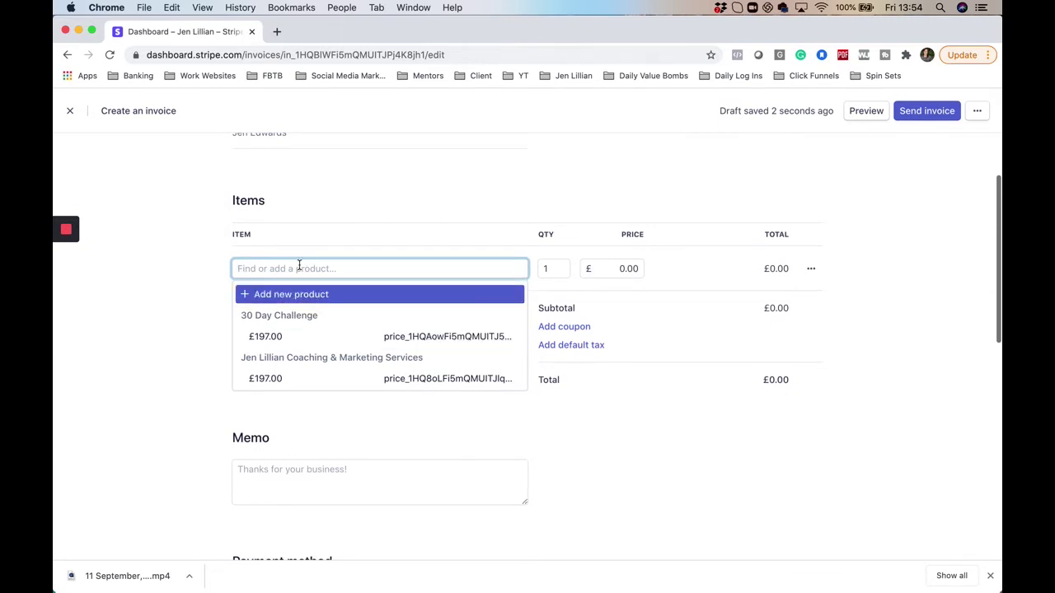
type("30")
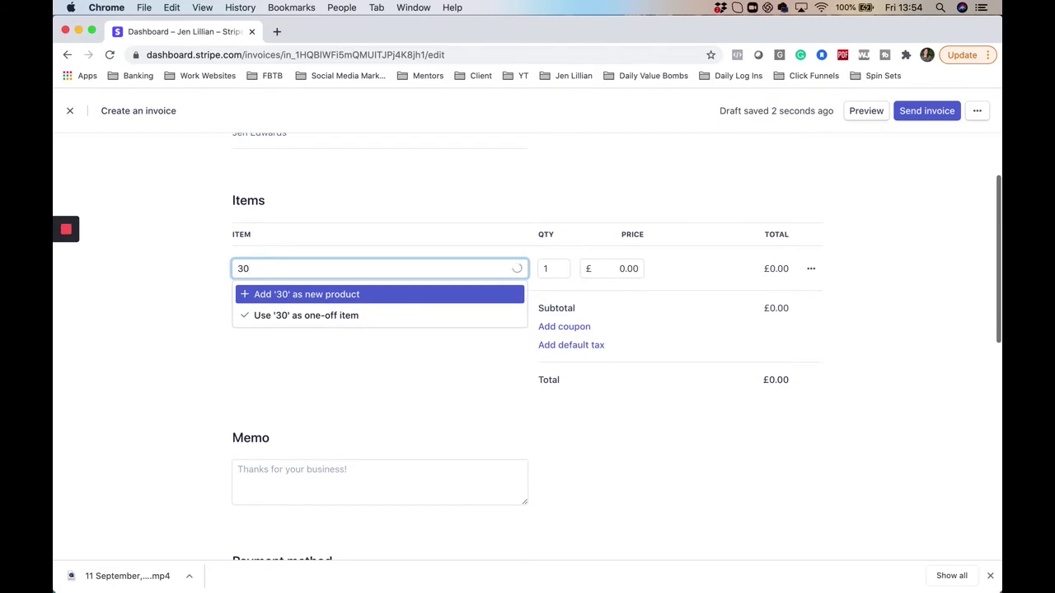
type(" Day Weigh")
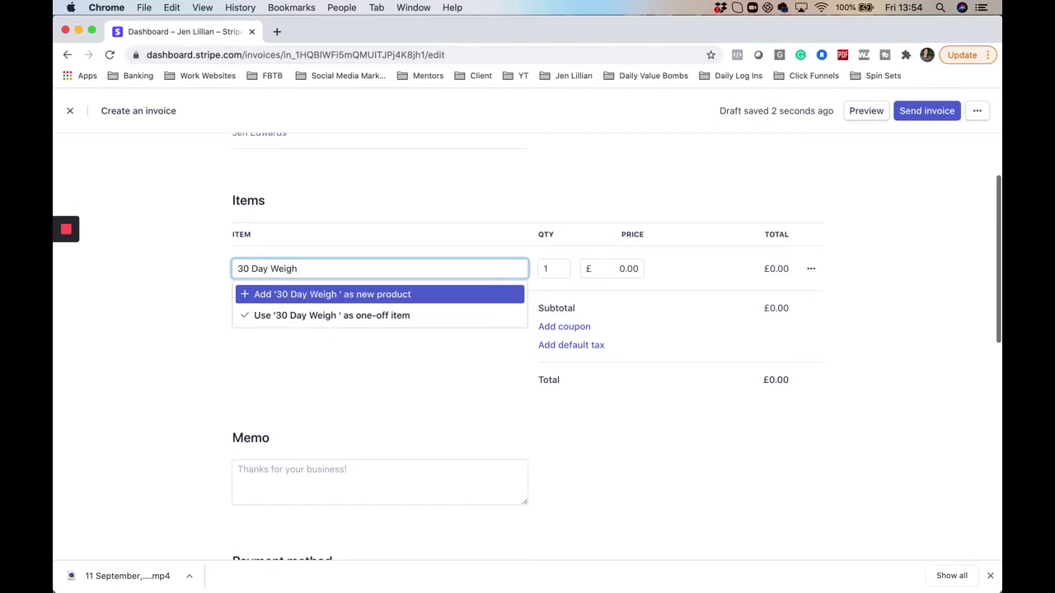
type("t ")
type("Loss ")
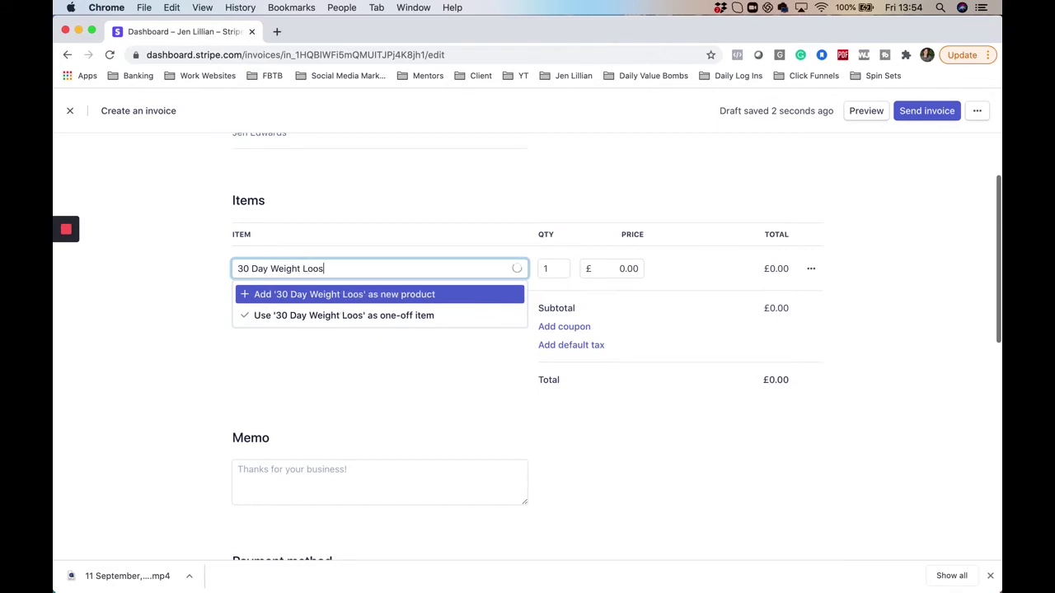
type("Chal;leng")
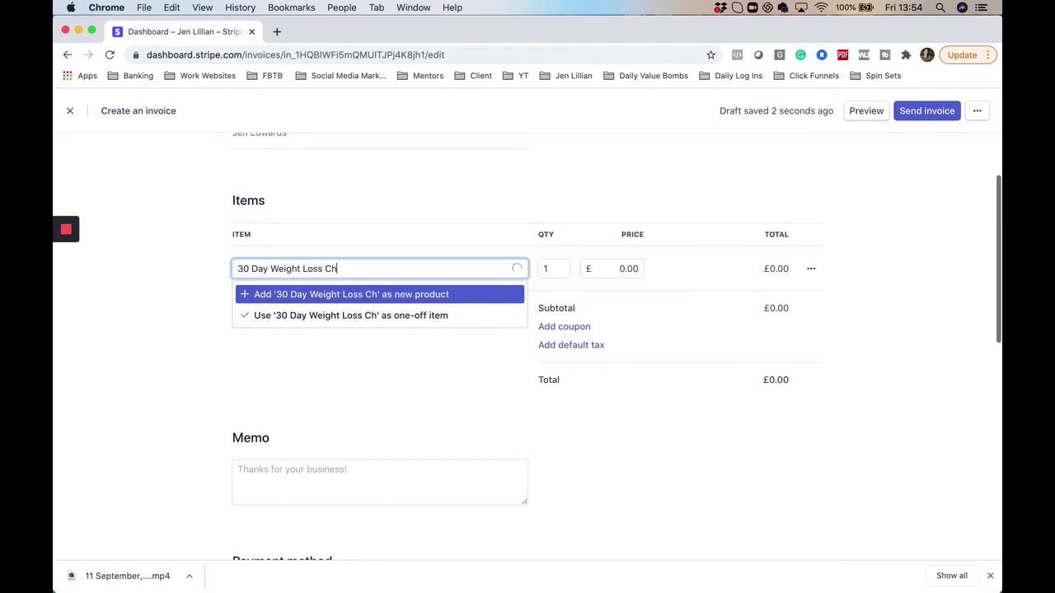
key("BackSpace")
key("BackSpace")
key("BackSpace")
key("BackSpace")
key("BackSpace")
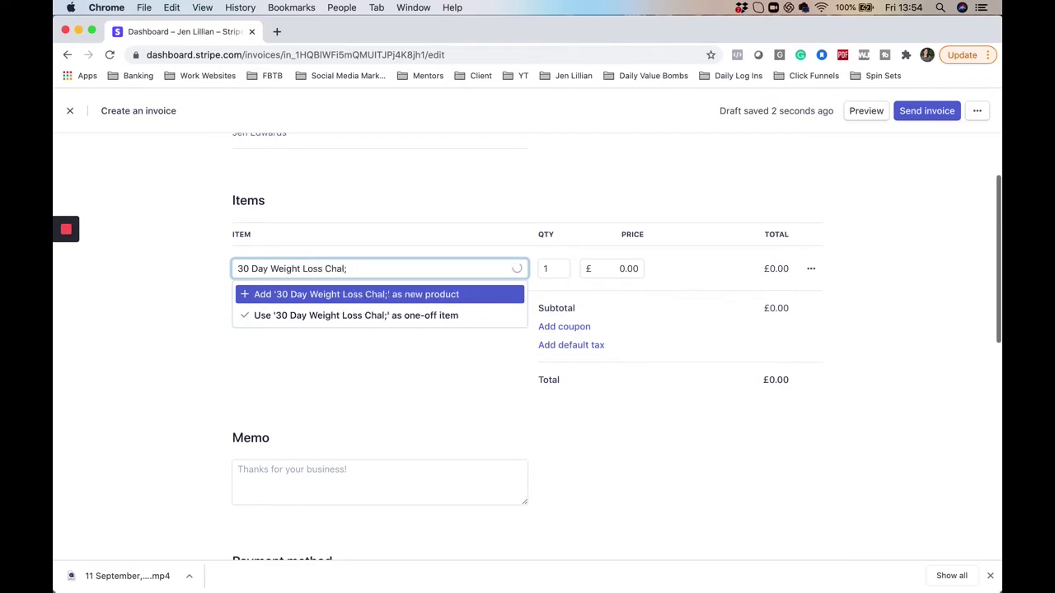
type("lem")
key("BackSpace")
type("nge")
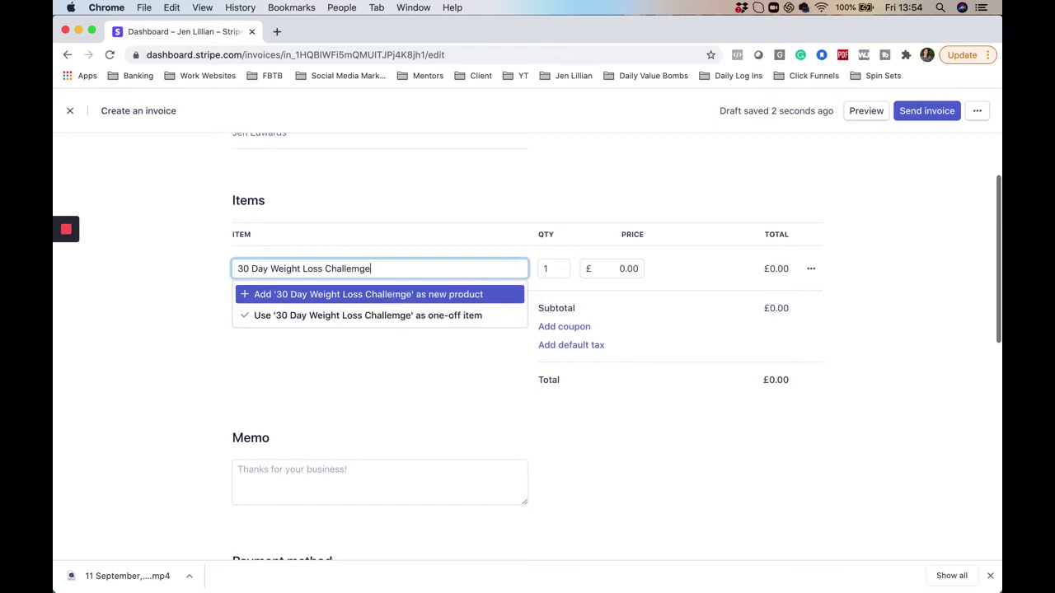
key("Down")
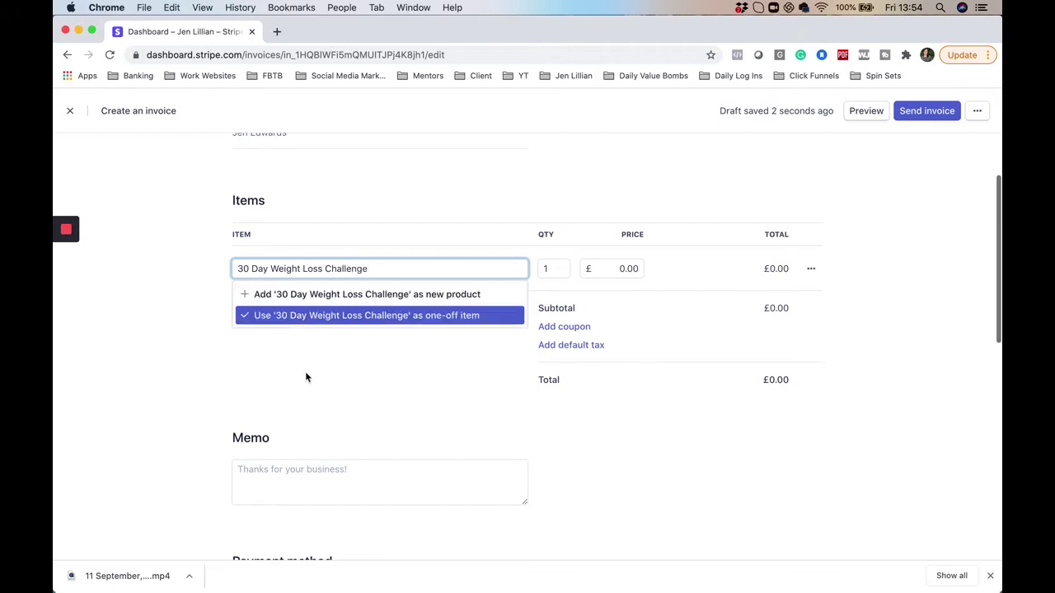
key("Return")
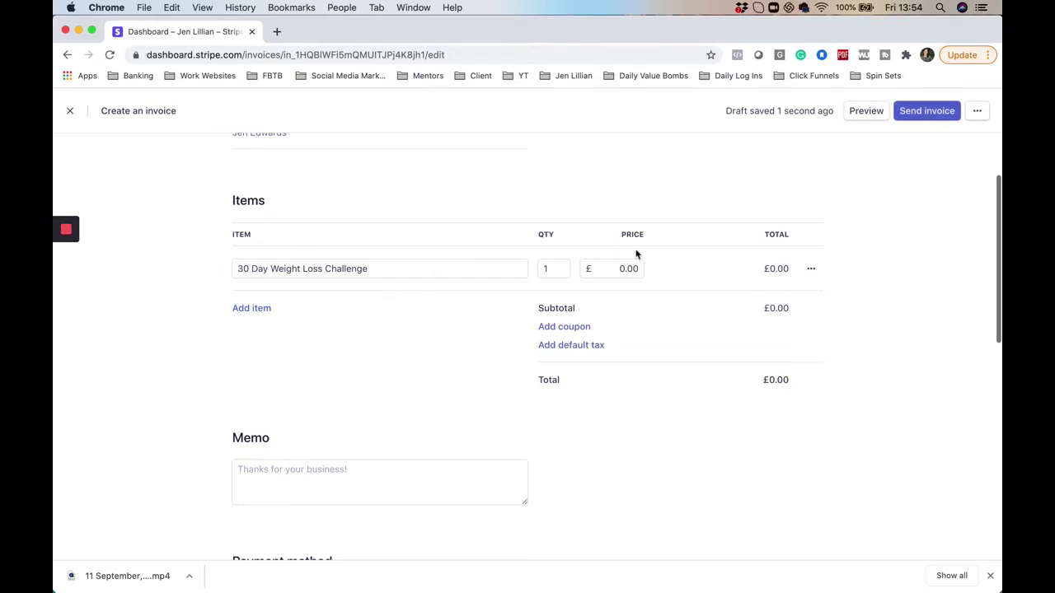
Set the line item's unit price to £197
left_click(606, 268)
type("197")
left_click(783, 485)
Set the line item quantity to 1, giving a £197.00 total
left_click(556, 263)
type("3")
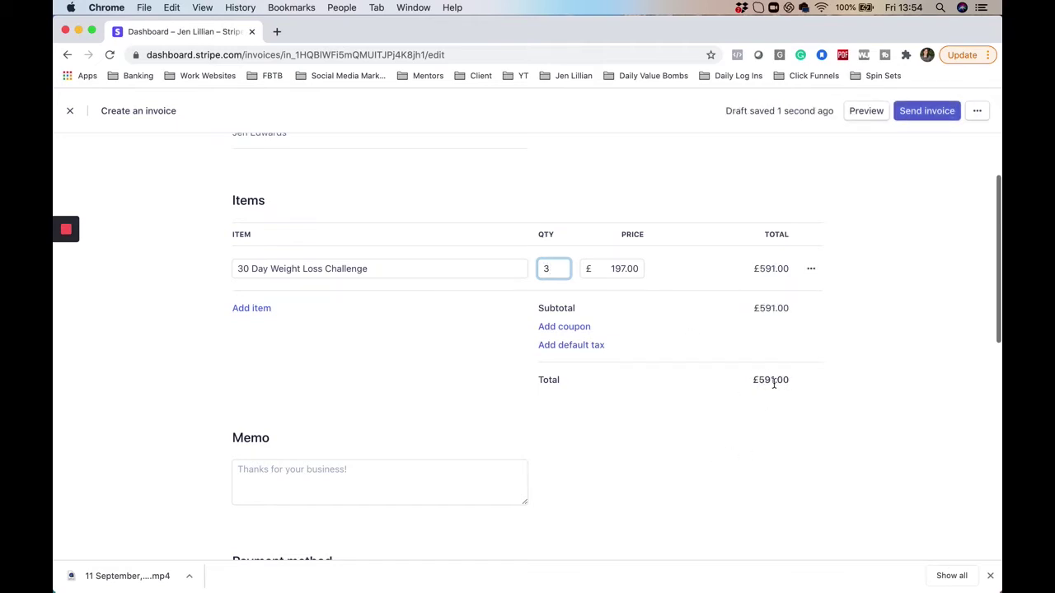
key("BackSpace")
type("1")
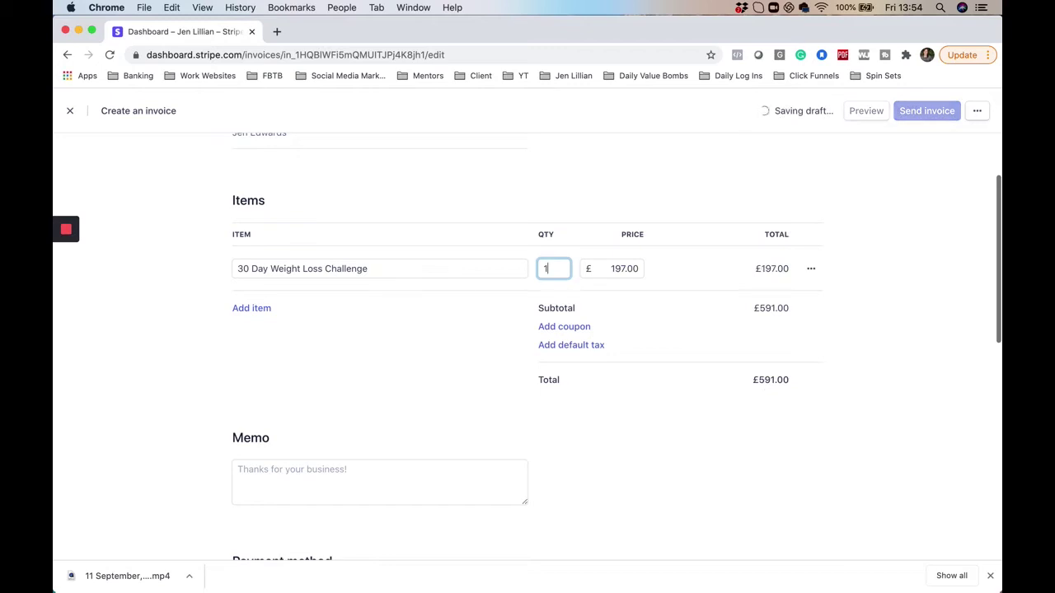
left_click(664, 376)
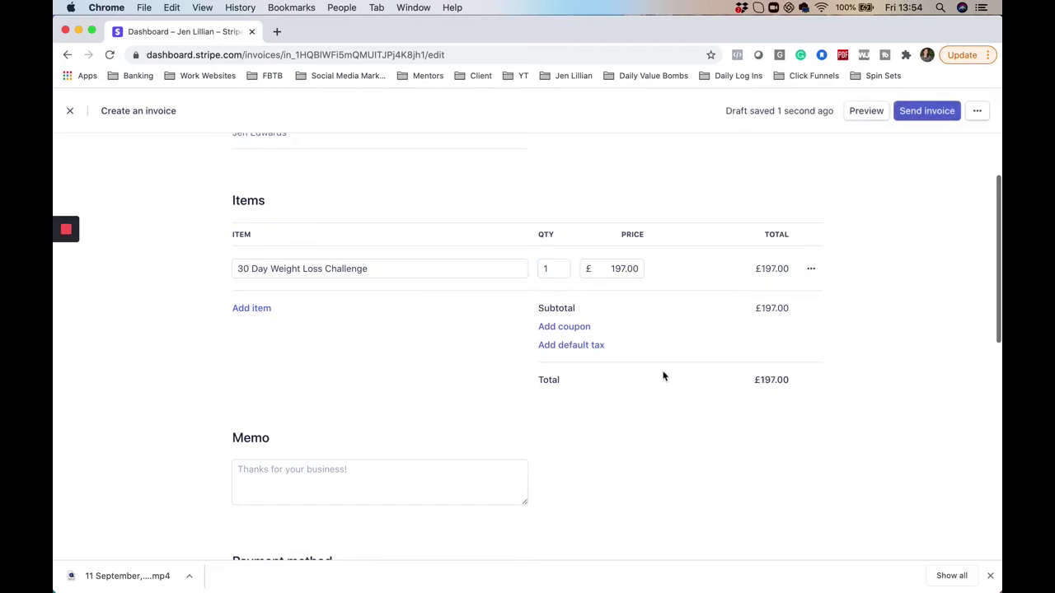
scroll(664, 375, "down", 1)
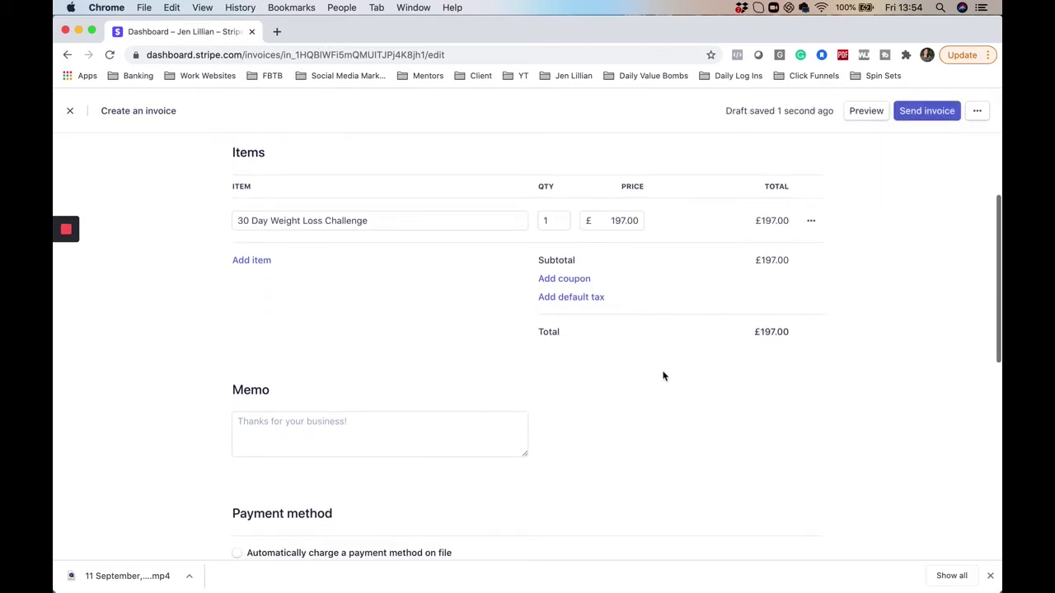
scroll(753, 365, "down", 3)
scroll(753, 367, "down", 3)
scroll(753, 365, "up", 3)
Add the memo 'Thank you, I am looking forward to working with you!'
left_click(286, 280)
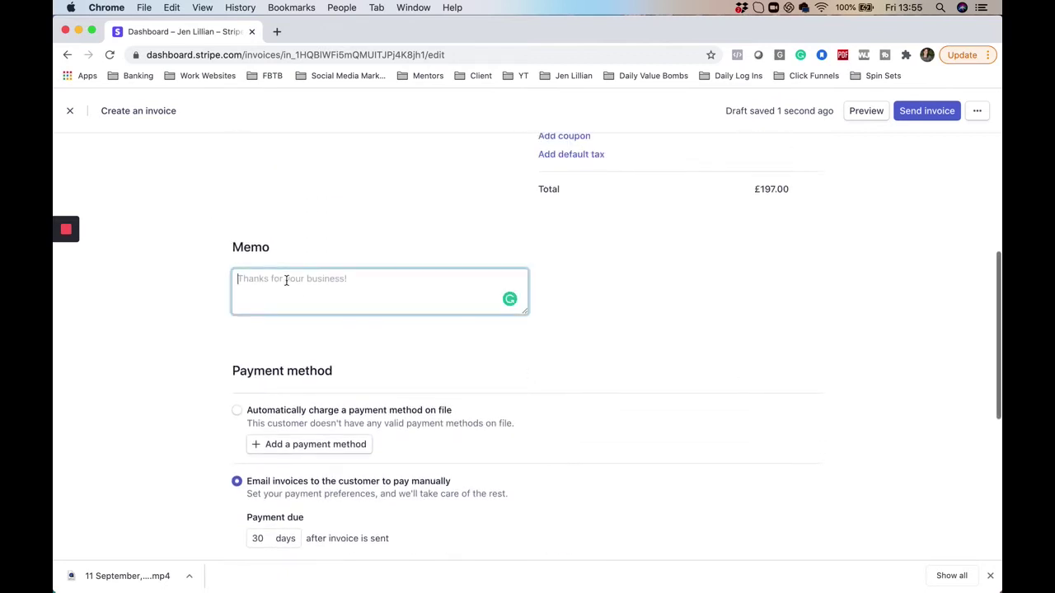
scroll(286, 280, "up", 4)
type("Thank")
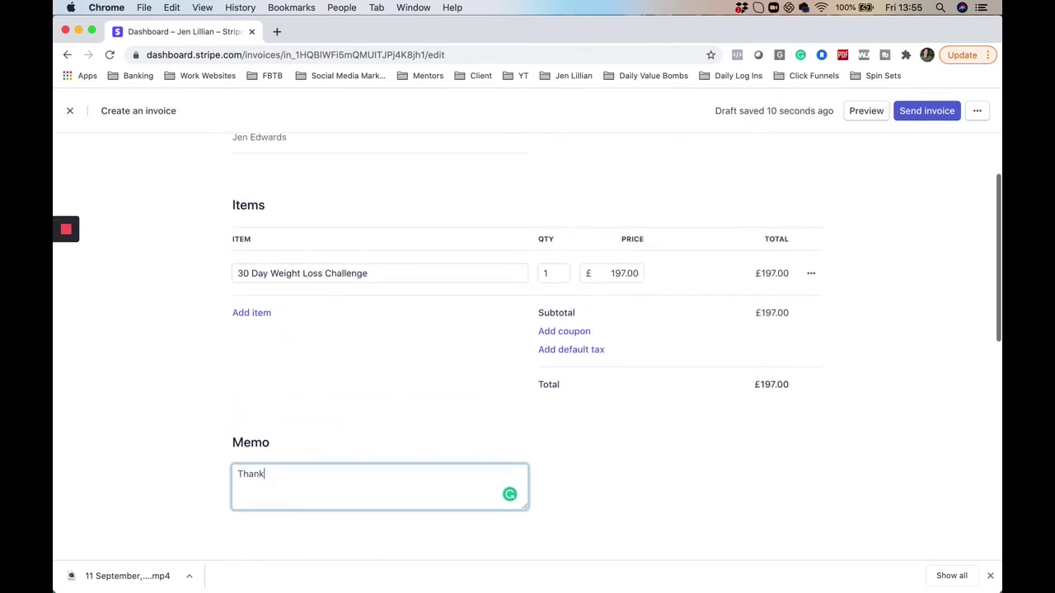
type(" you, I am looking forwa")
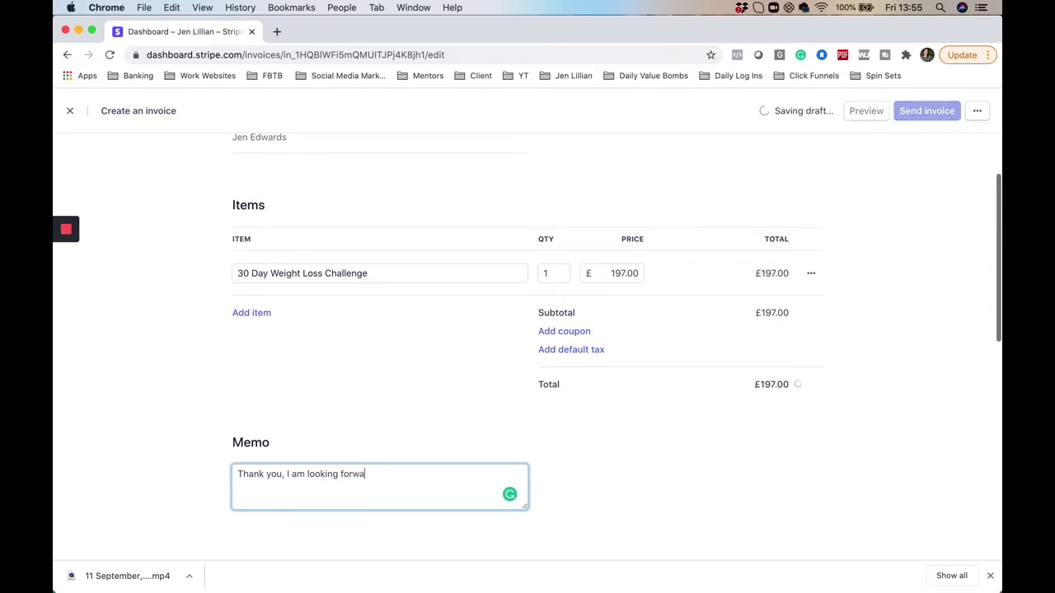
type("rd to working ")
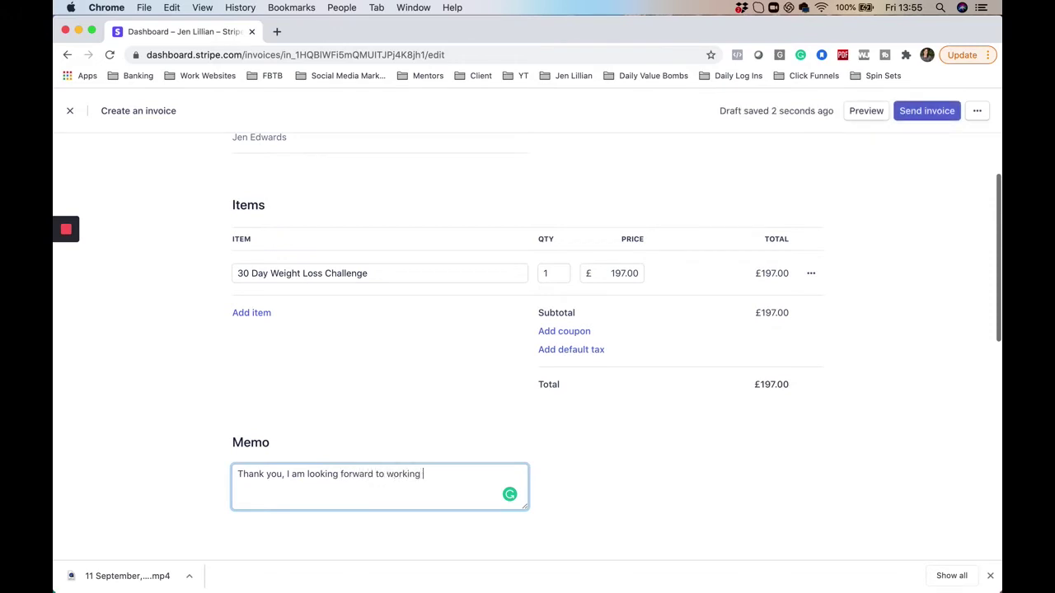
type("with you!")
scroll(557, 456, "down", 5)
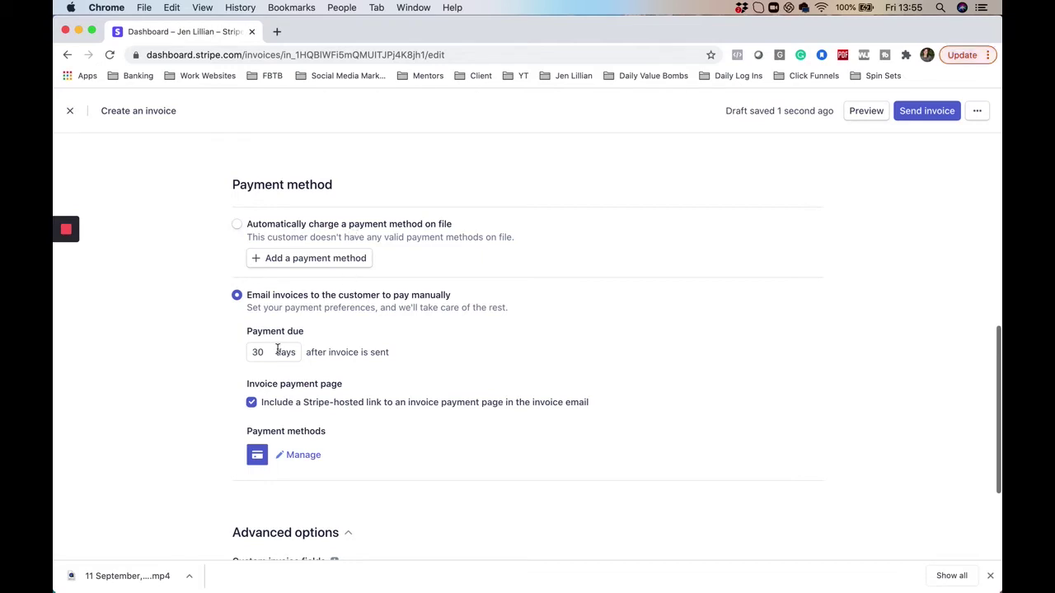
Change the payment due term from 30 to 7 days after sending
double_click(265, 353)
type("0")
key("BackSpace")
type("7")
left_click(611, 383)
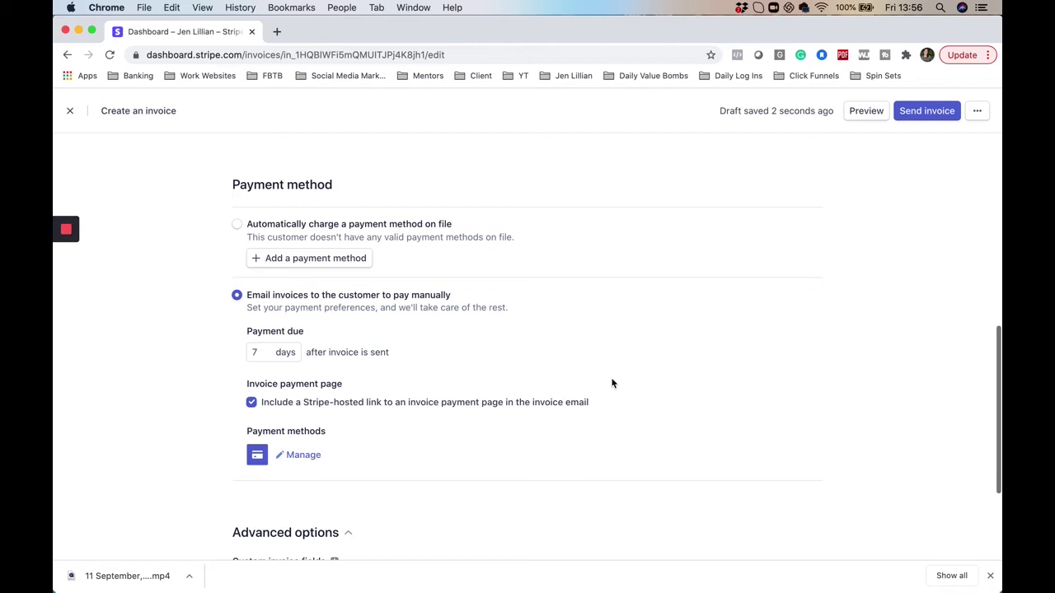
scroll(613, 383, "down", 3)
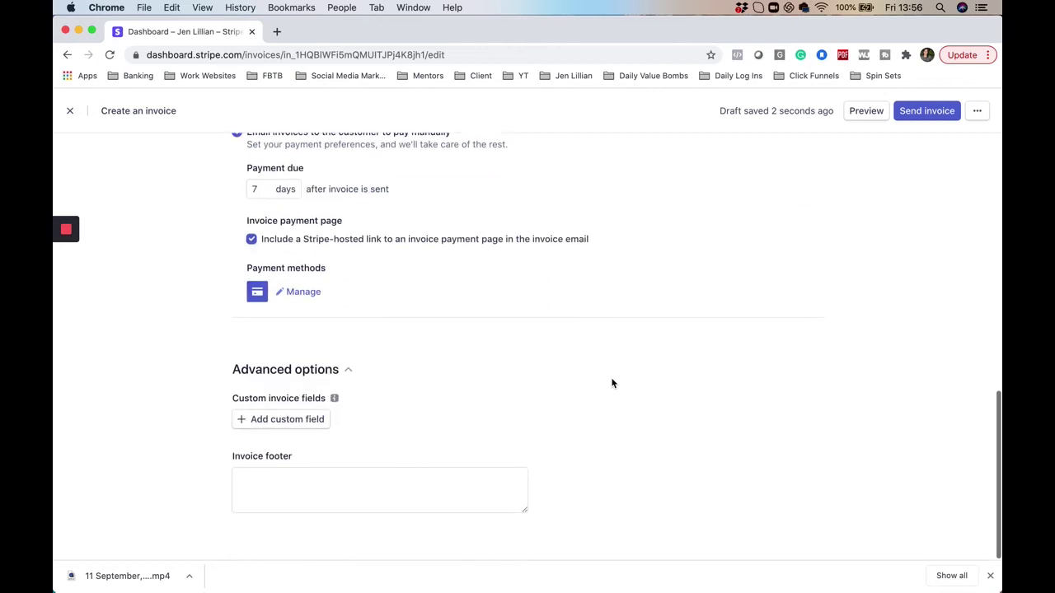
scroll(613, 383, "up", 15)
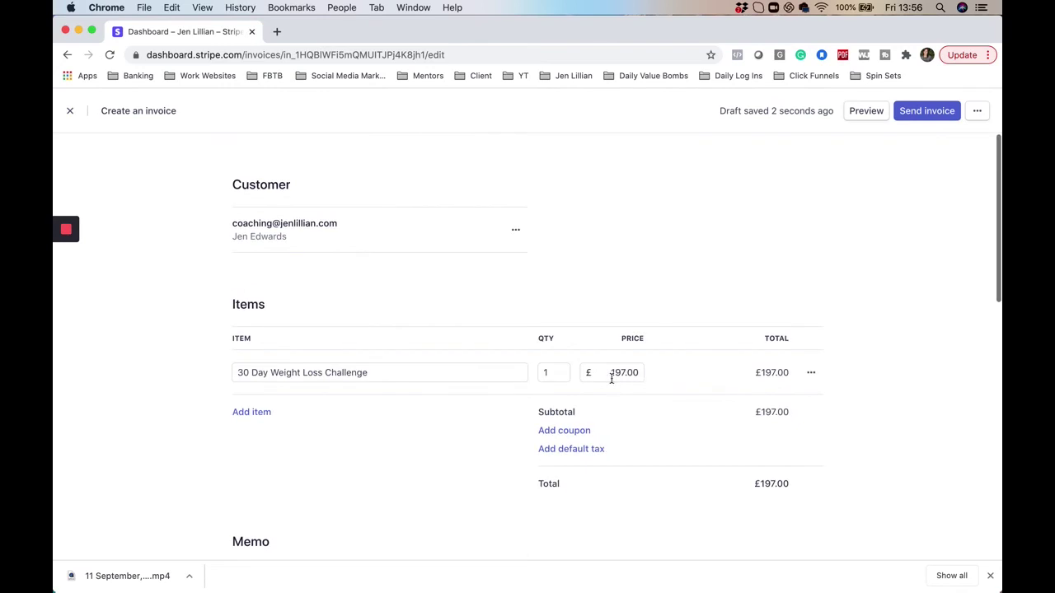
scroll(611, 379, "down", 1)
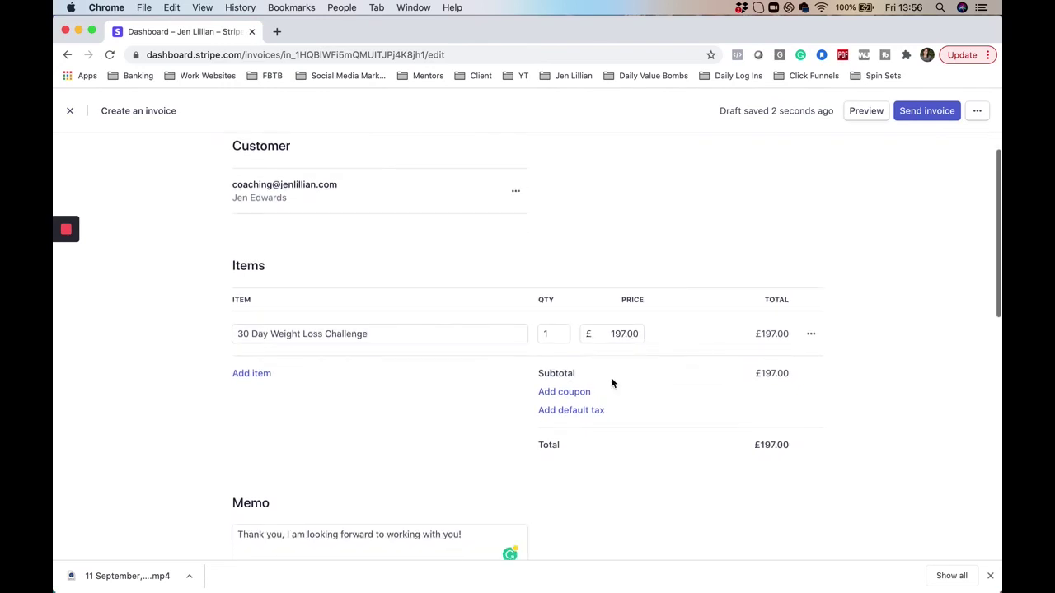